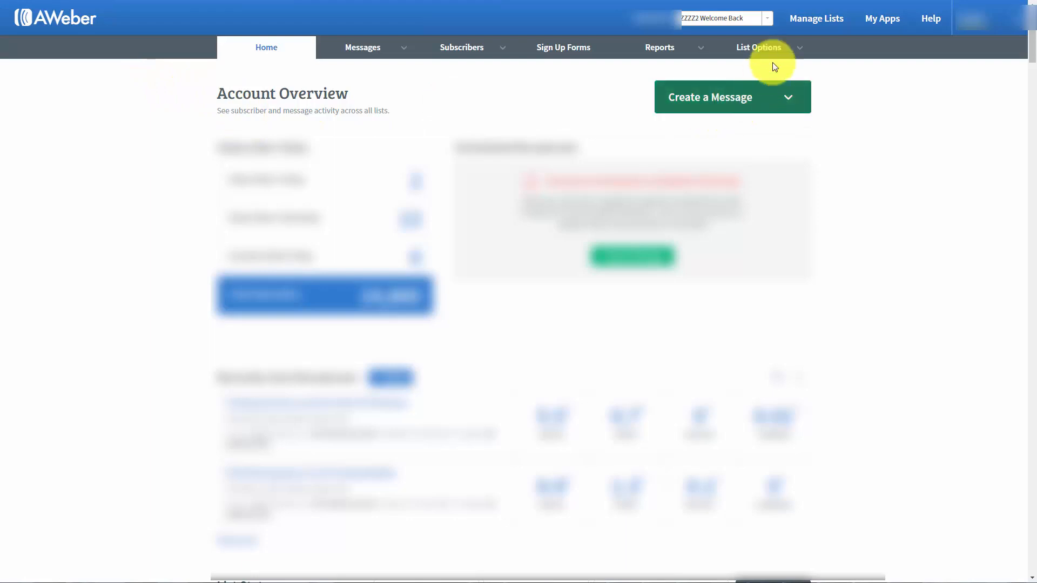
# Start a new list that uses a different address at the bottom of emails, with the sender's name and email filled in
pyautogui.click(814, 26)
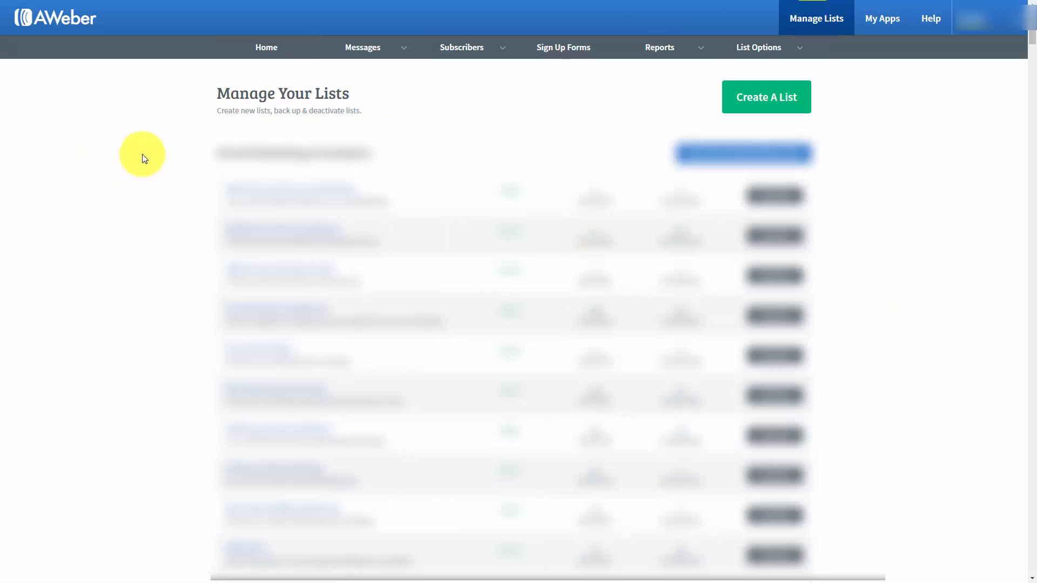
pyautogui.click(746, 103)
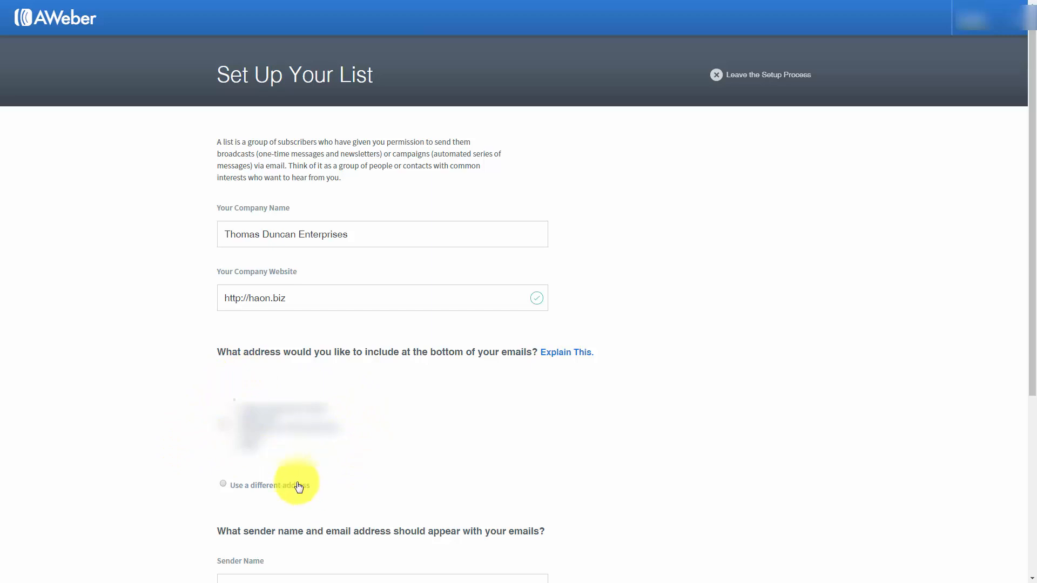
pyautogui.click(223, 485)
pyautogui.scroll(-6, 406, 454)
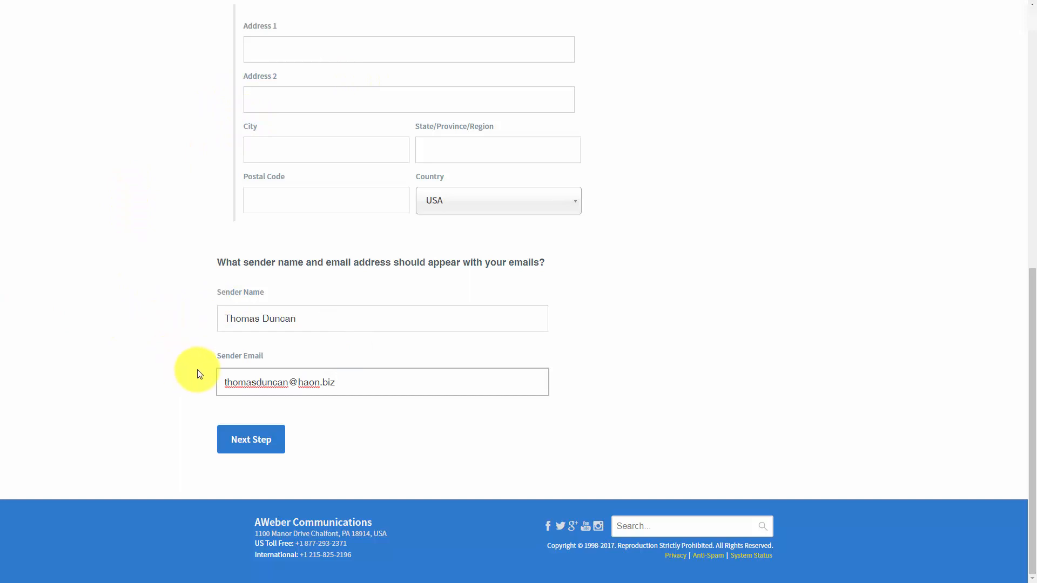
pyautogui.click(263, 450)
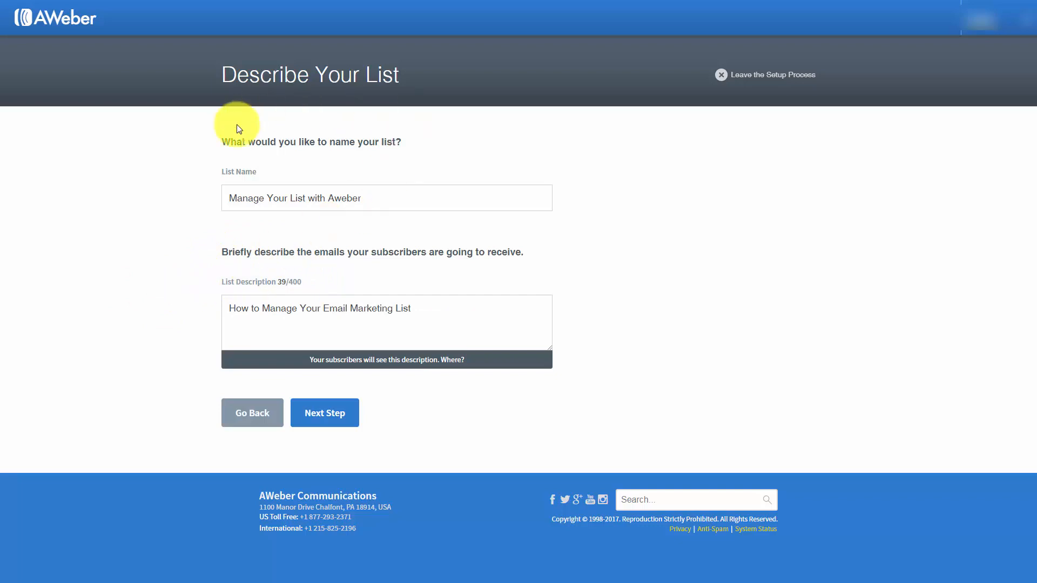
# Name the list "Manage Your List with Aweber" and describe it as "How to Manage Your Email Marketing List"
pyautogui.click(322, 419)
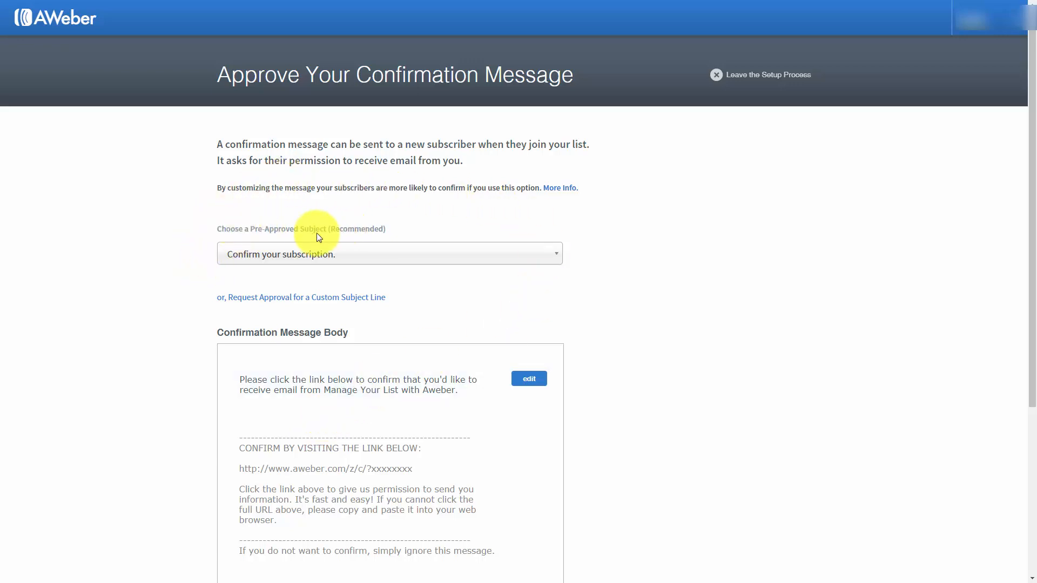
pyautogui.click(540, 263)
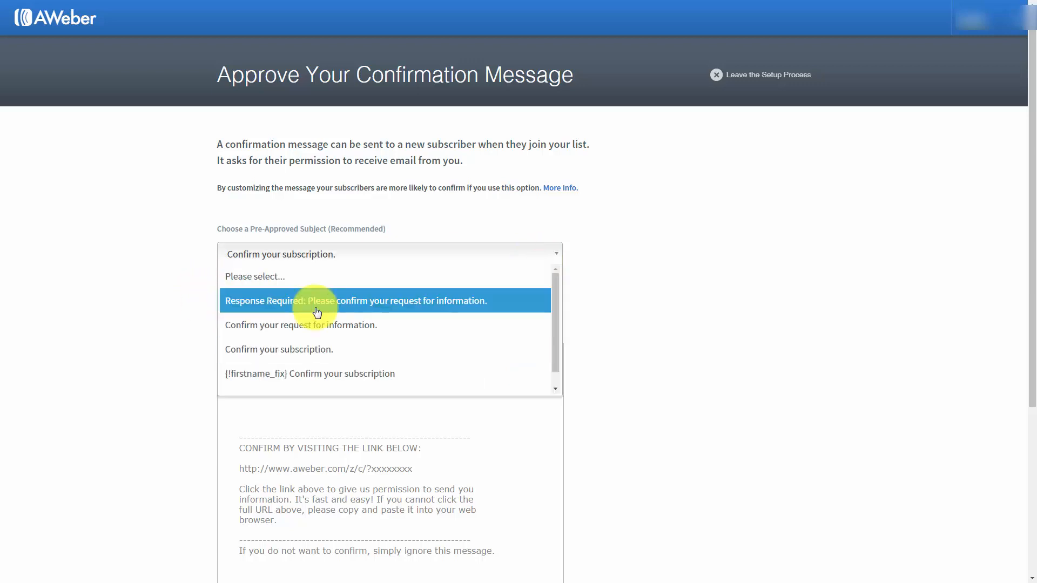
pyautogui.click(183, 232)
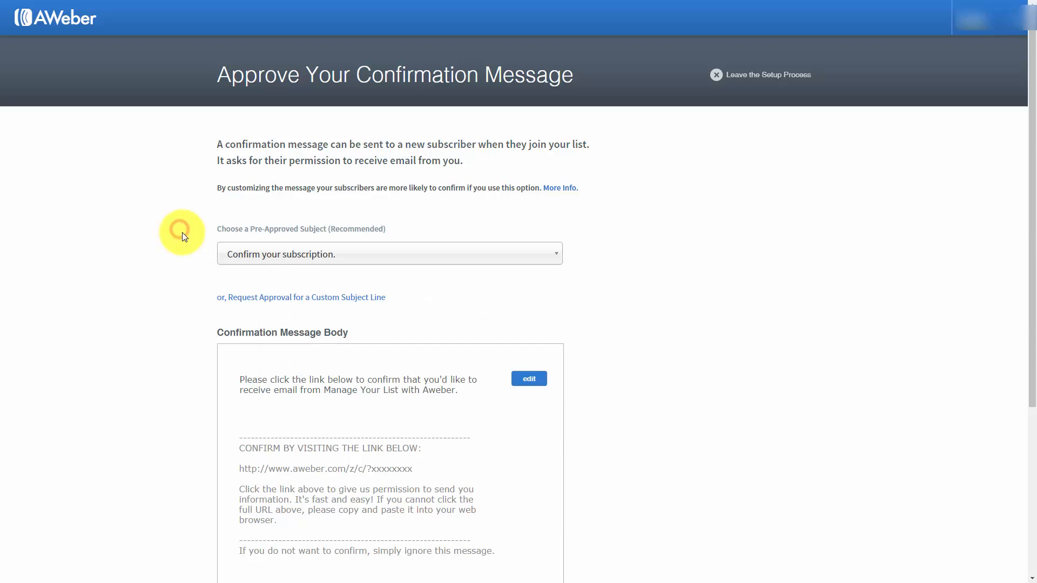
pyautogui.click(307, 298)
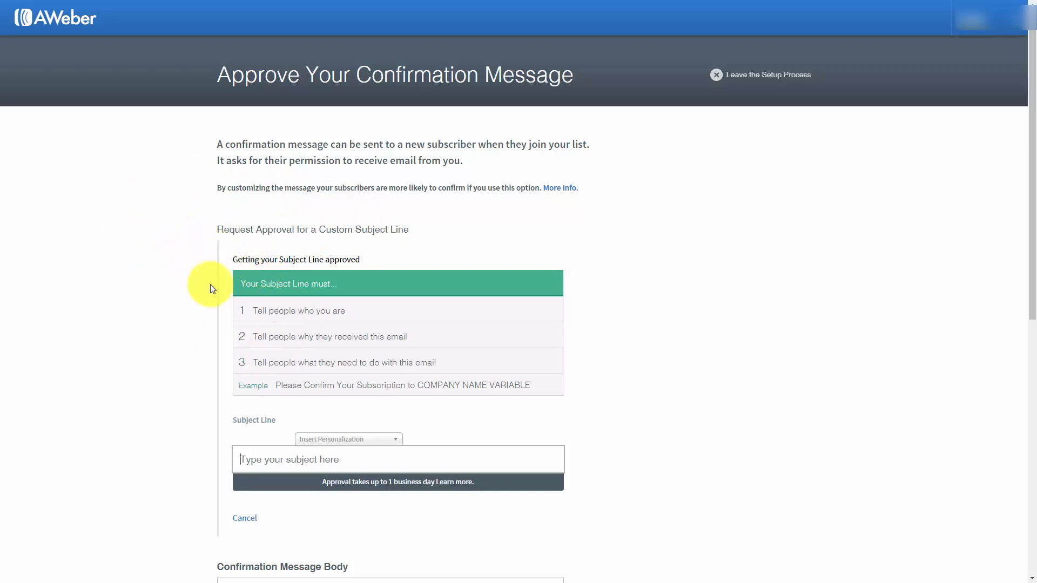
pyautogui.click(244, 520)
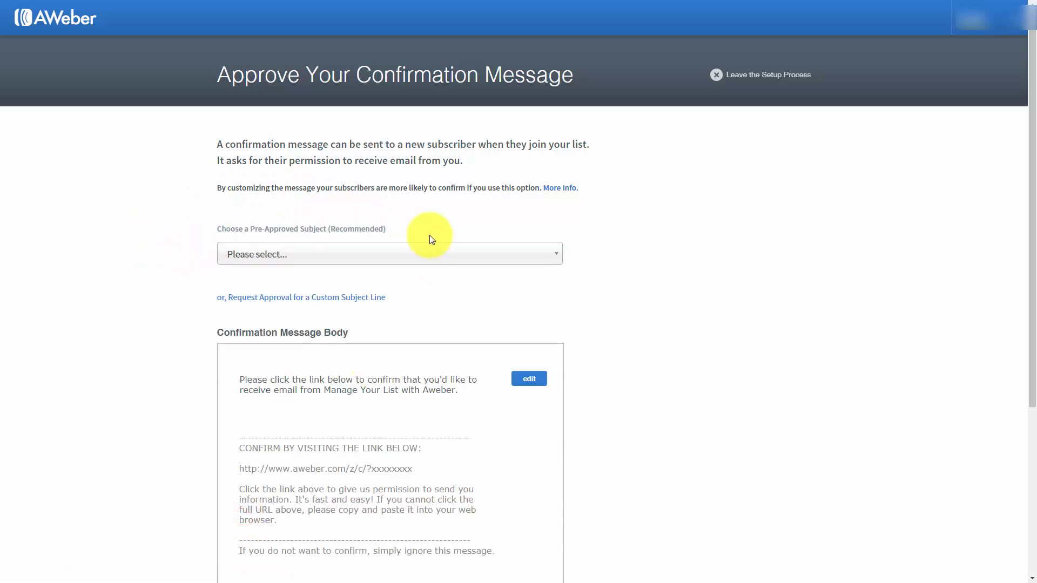
# Choose the pre-approved subject "Confirm your subscription." and reword the opening to say email "from the Manage Your List with Aweber Tutorial Course."
pyautogui.click(415, 256)
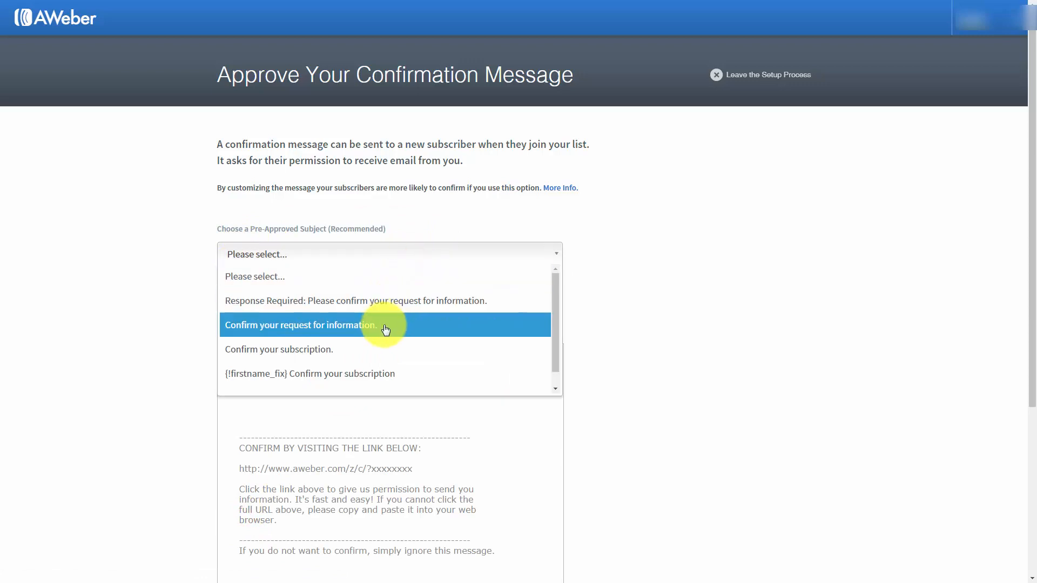
pyautogui.click(397, 349)
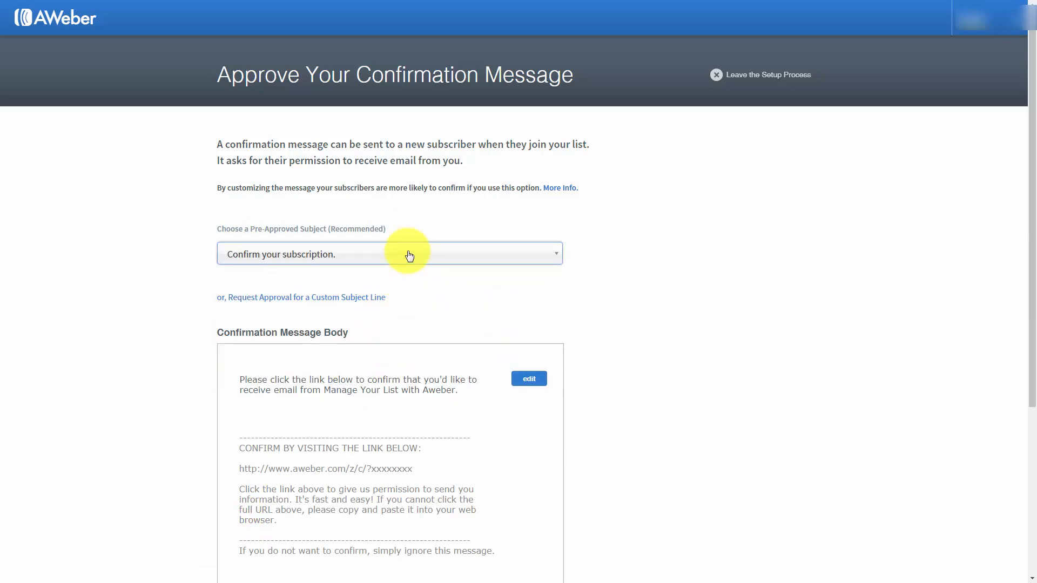
pyautogui.scroll(-1, 409, 256)
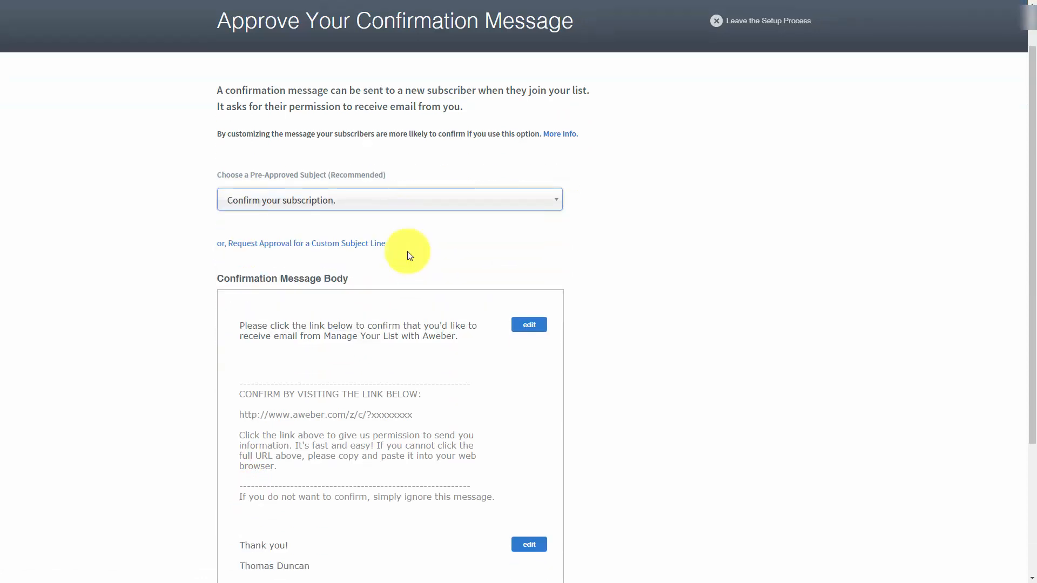
pyautogui.click(528, 326)
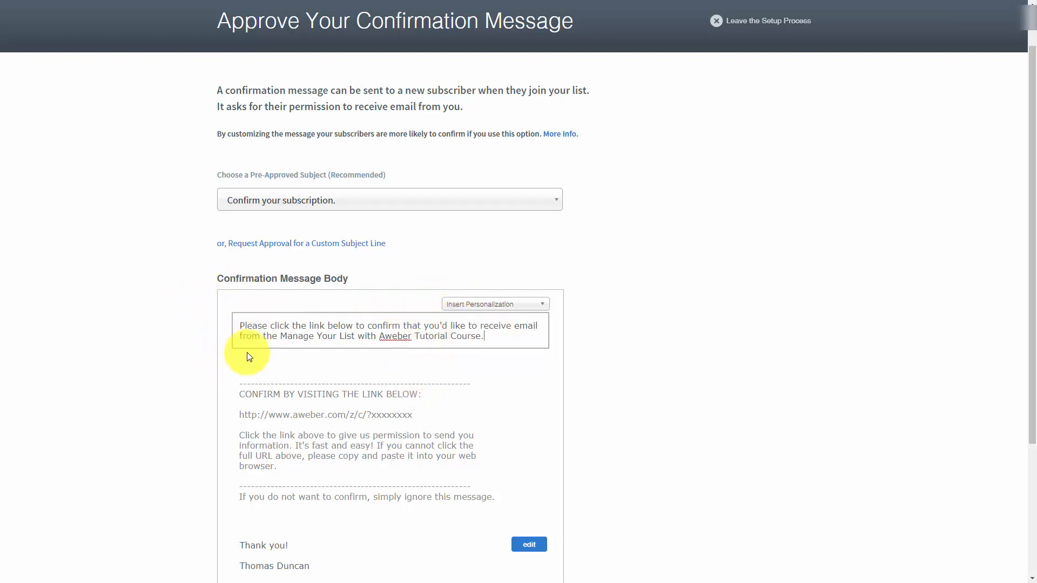
# Insert the {!firstname} personalization at the end of the confirmation message's opening paragraph
pyautogui.click(543, 308)
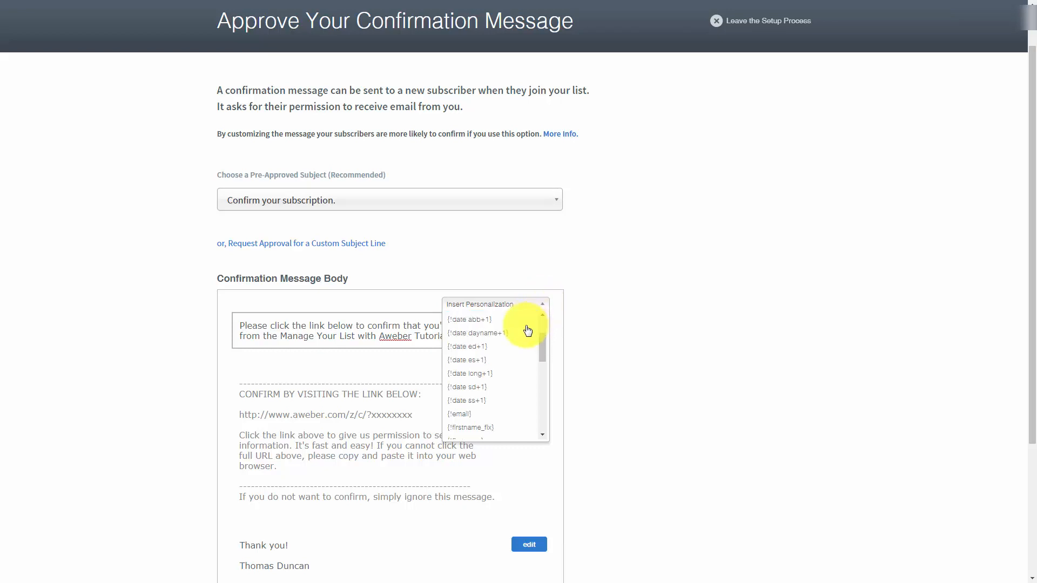
pyautogui.scroll(-2, 528, 330)
pyautogui.scroll(-2, 527, 330)
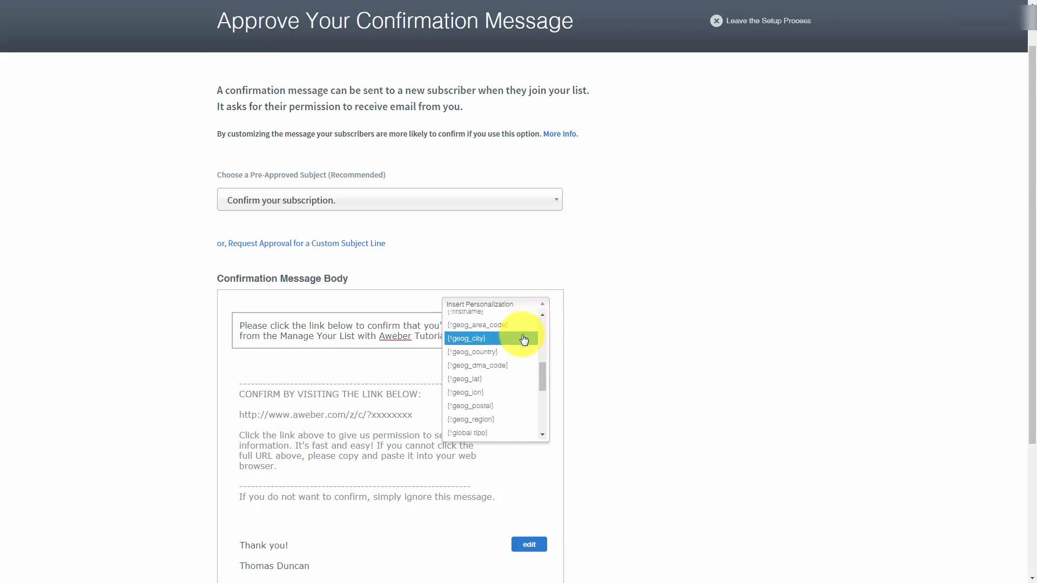
pyautogui.scroll(2, 481, 363)
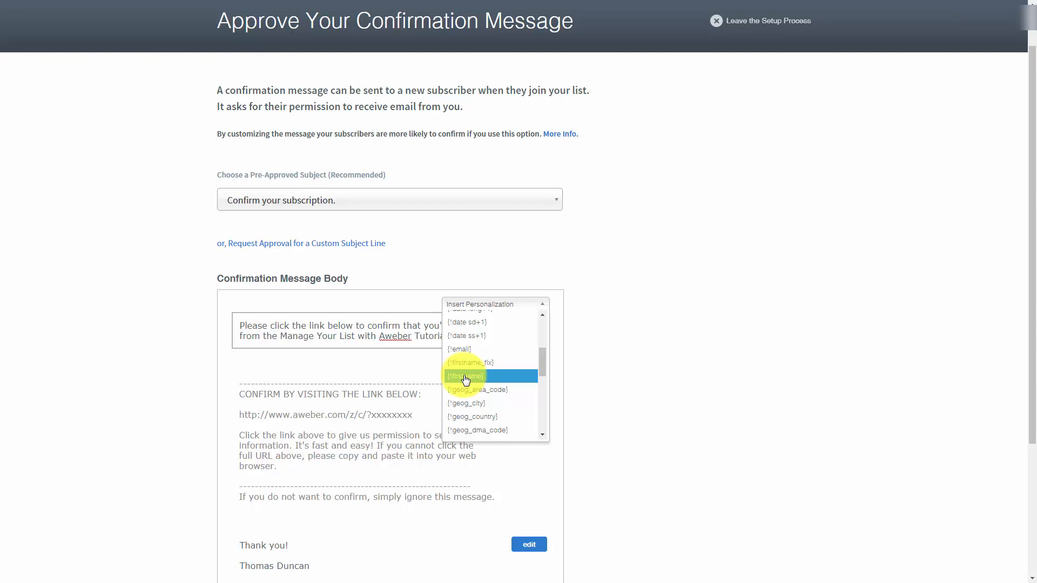
pyautogui.click(466, 377)
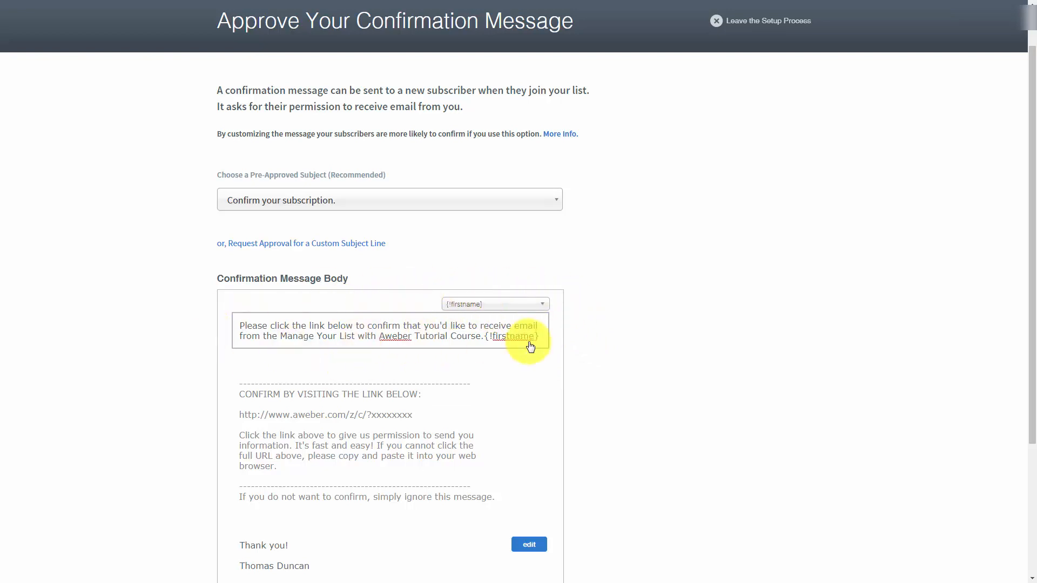
# Insert the {!firstname_fix} personalization followed by a comma at the start of the opening paragraph
pyautogui.click(520, 305)
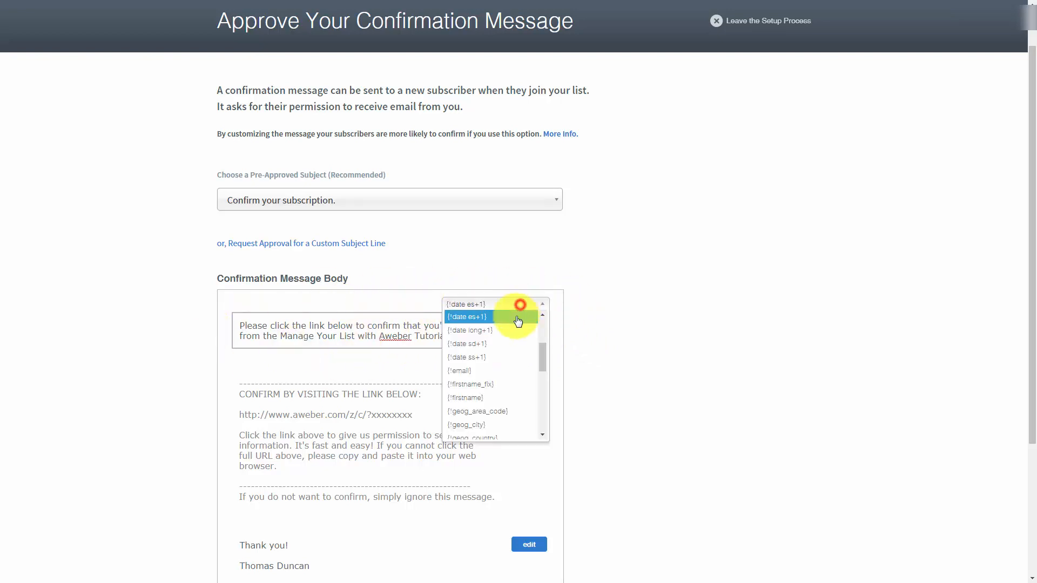
pyautogui.click(506, 387)
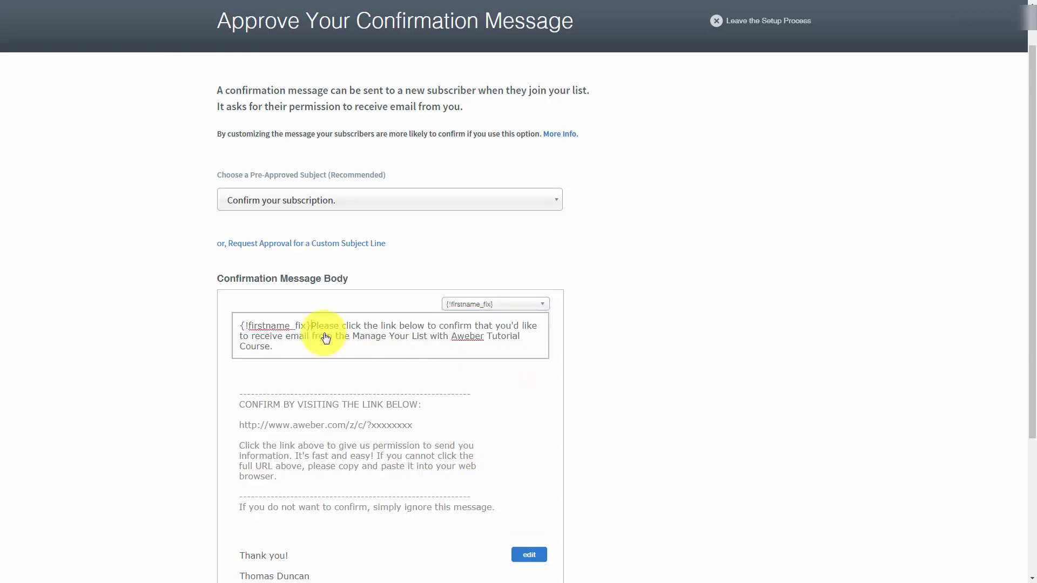
pyautogui.write(',')
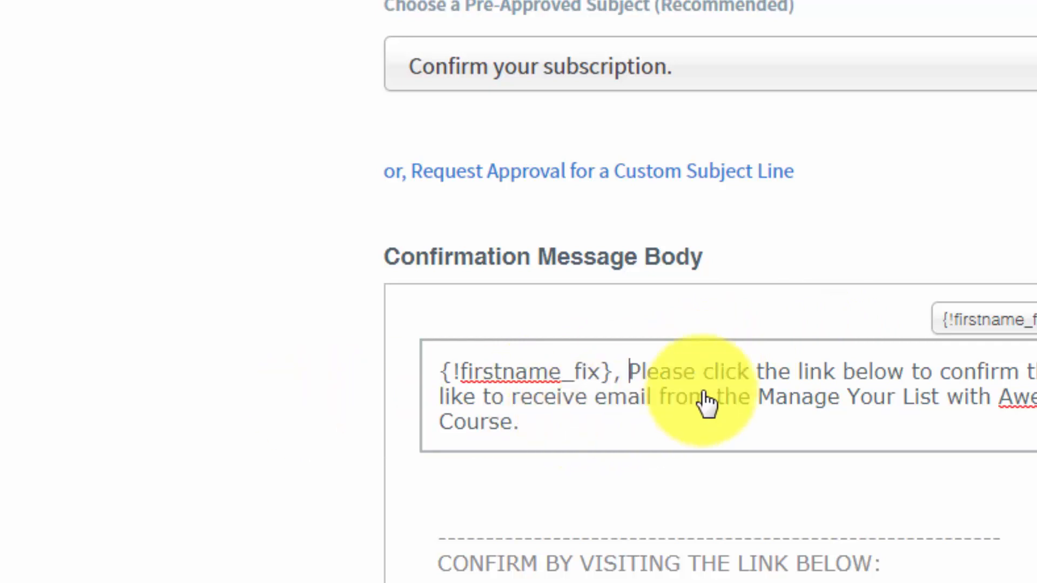
# Delete the {!firstname_fix} personalization and its comma from the start of the opening paragraph
pyautogui.press('BackSpace')
pyautogui.press('BackSpace')
pyautogui.press('BackSpace')
pyautogui.press('BackSpace')
pyautogui.press('BackSpace')
pyautogui.press('BackSpace')
pyautogui.press('BackSpace')
pyautogui.press('BackSpace')
pyautogui.press('BackSpace')
pyautogui.press('BackSpace')
pyautogui.press('BackSpace')
pyautogui.press('BackSpace')
pyautogui.press('BackSpace')
pyautogui.press('BackSpace')
pyautogui.press('BackSpace')
pyautogui.press('BackSpace')
pyautogui.press('BackSpace')
pyautogui.press('BackSpace')
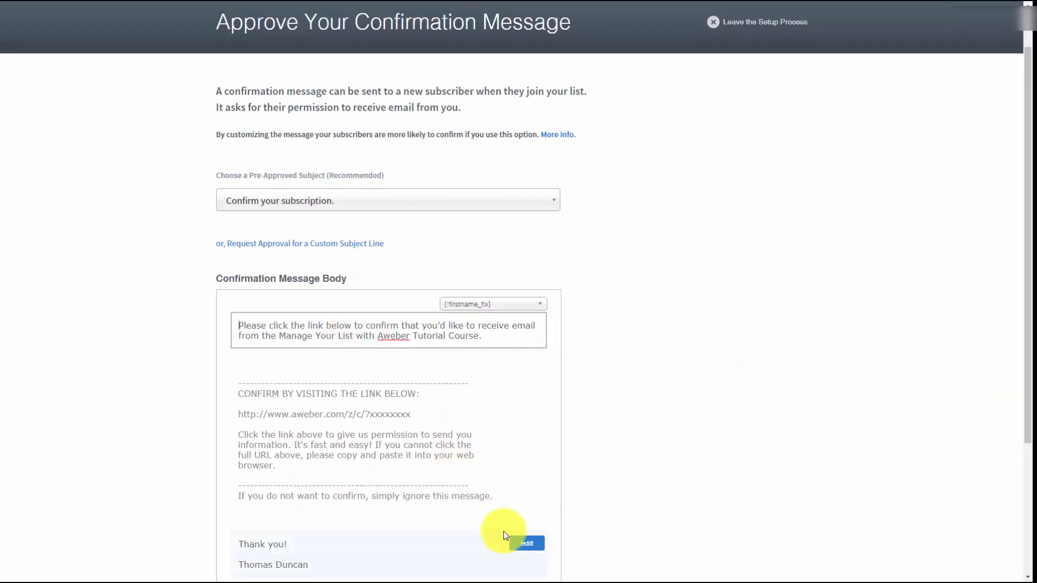
# Remove the blank line after "Thank you!" in the message closing and add "CEO TD Enterprises" below the sender's name
pyautogui.click(526, 544)
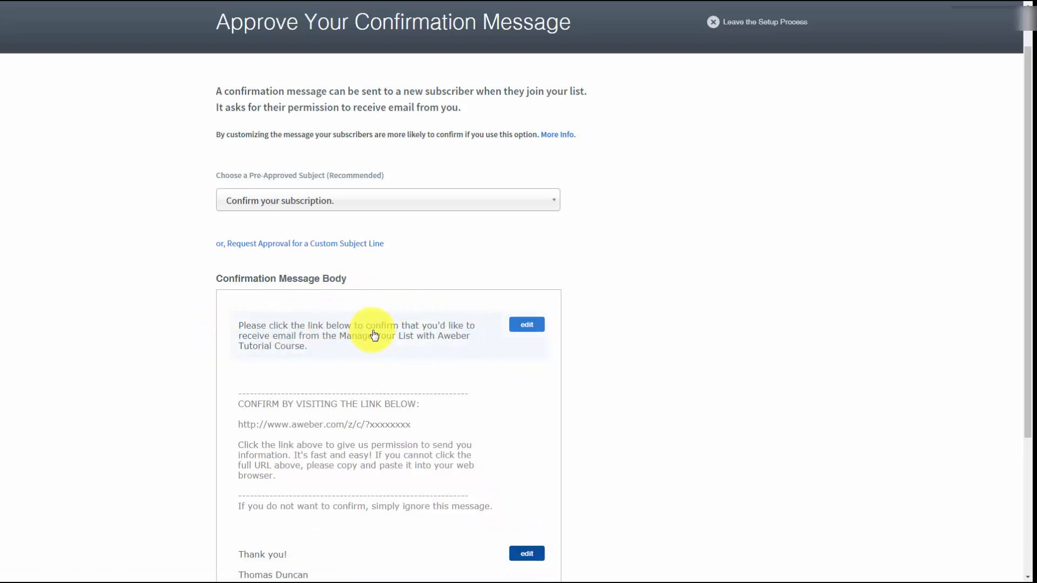
pyautogui.scroll(-3, 372, 343)
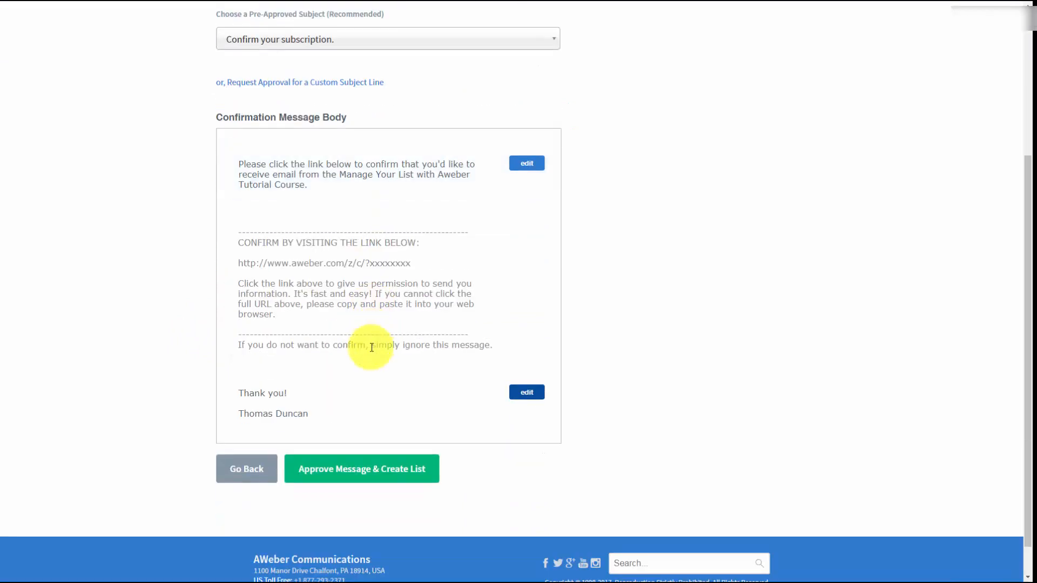
pyautogui.click(516, 400)
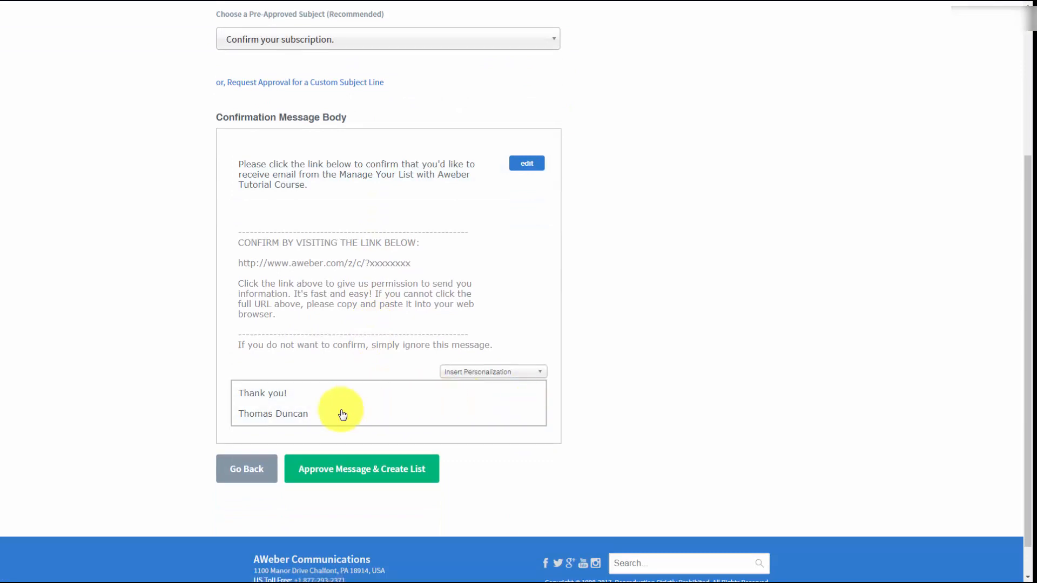
pyautogui.click(258, 403)
pyautogui.press('BackSpace')
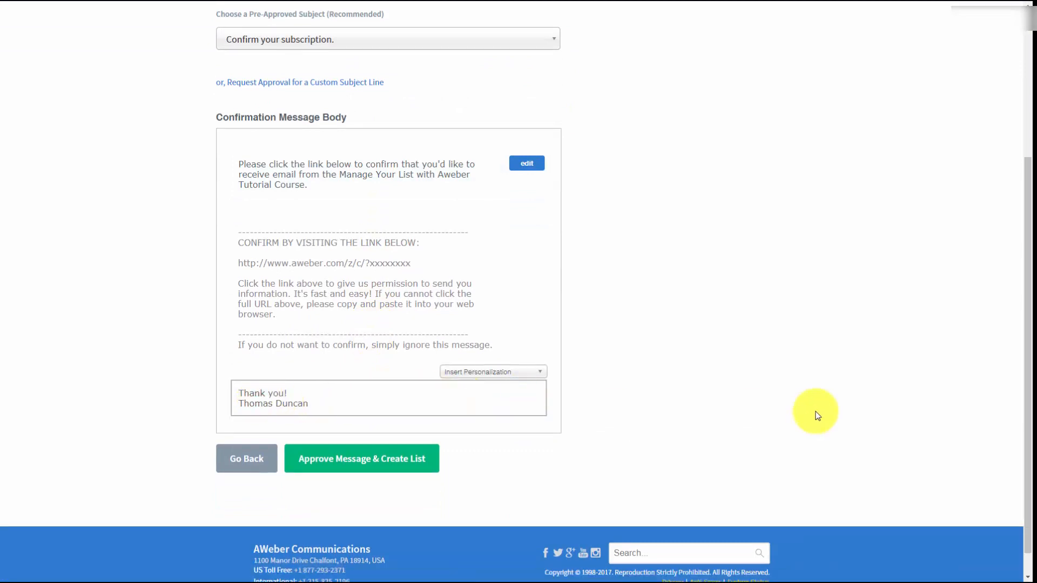
pyautogui.click(817, 416)
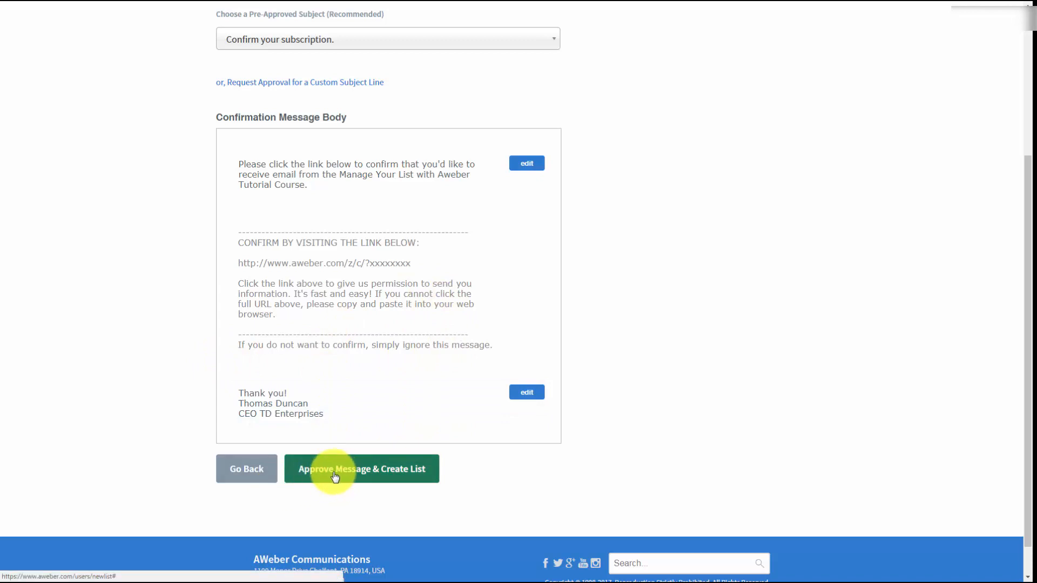
# Review the finished confirmation message, approve it and create the list
pyautogui.scroll(2, 433, 434)
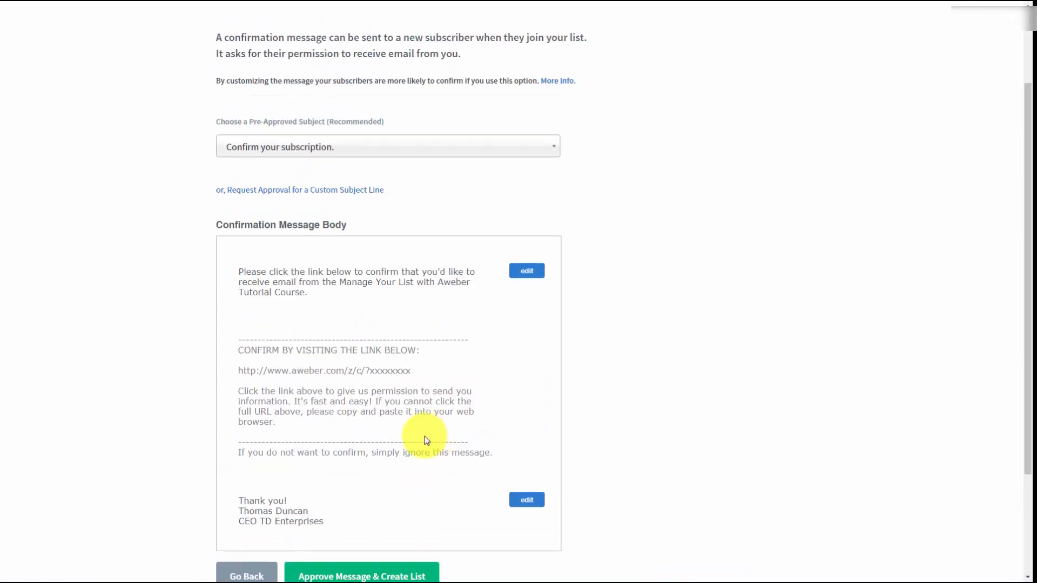
pyautogui.scroll(-1, 293, 380)
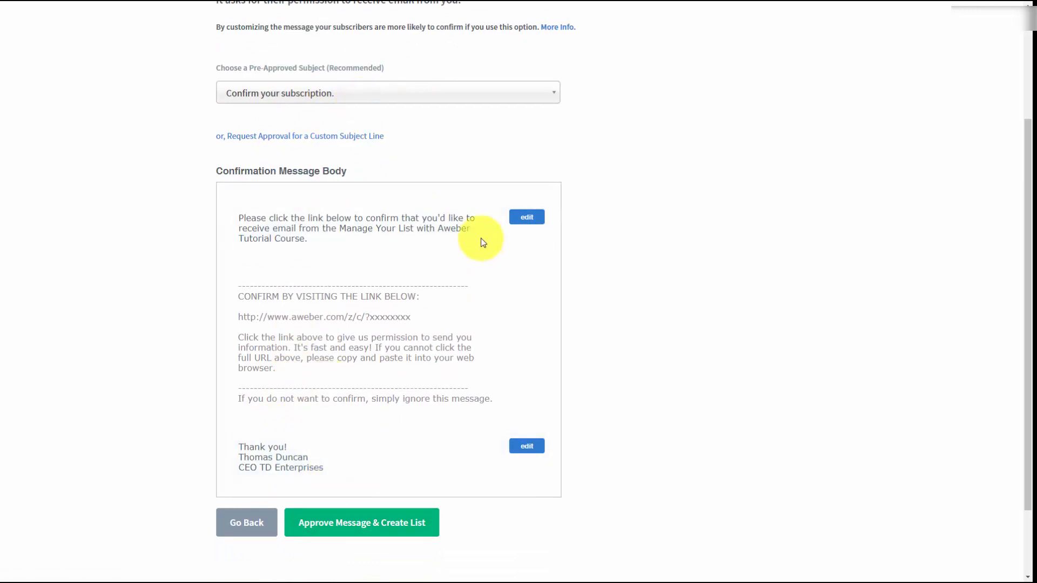
pyautogui.click(331, 525)
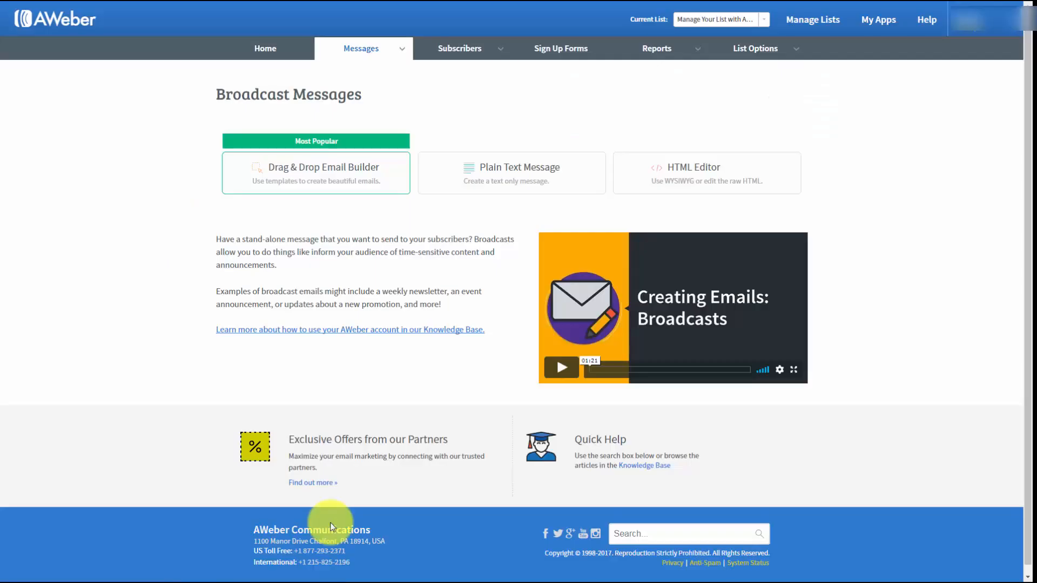